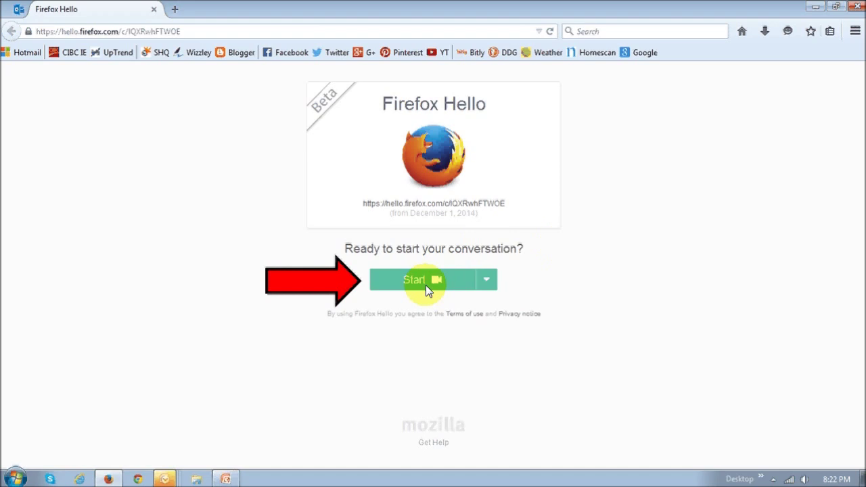
Expand the Start dropdown on the Hello page to reveal the Voice conversation option.
left_click(486, 279)
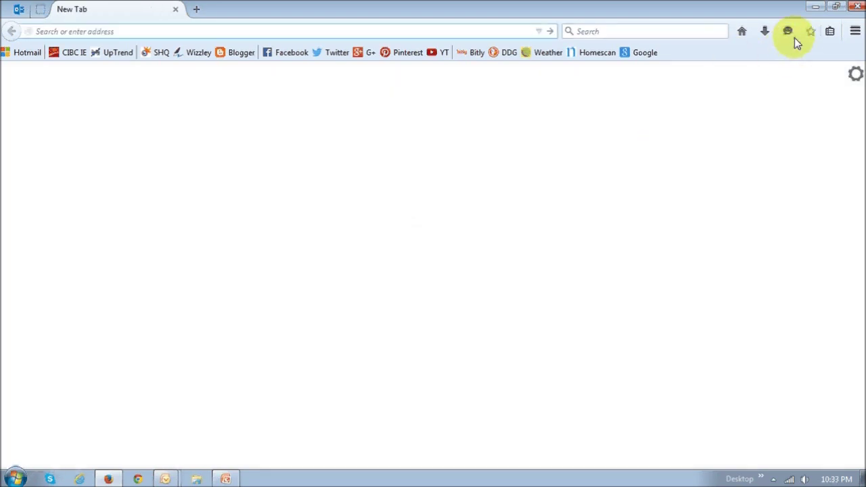
Enter Customize mode from the hamburger menu to see Hello among the additional tools.
left_click(855, 32)
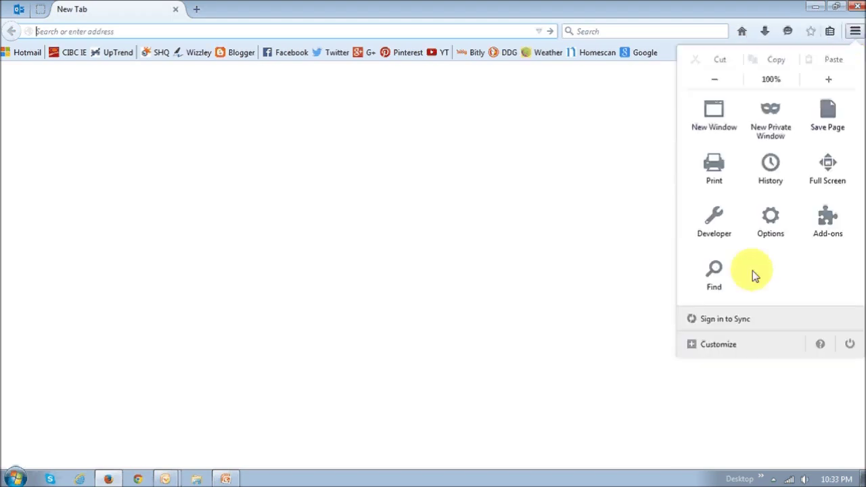
left_click(728, 347)
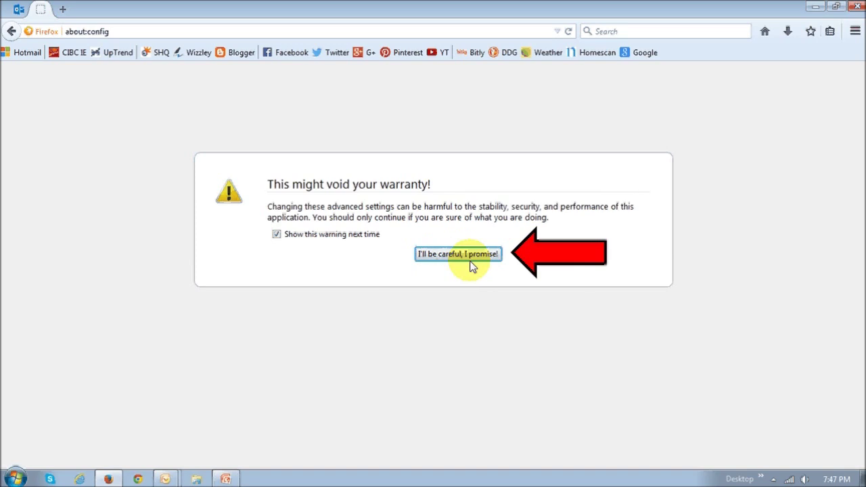
Accept the about:config warranty warning to reach the preference list.
left_click(471, 265)
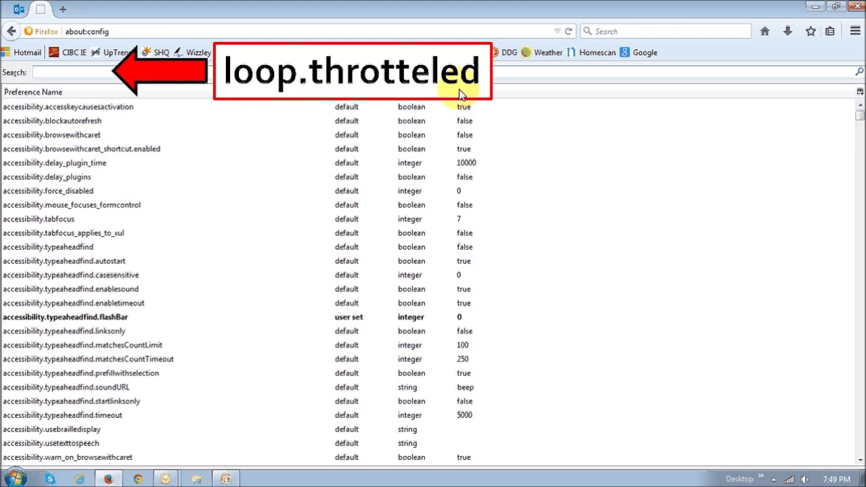
Filter about:config for loop.throttled and toggle it from true to false.
type("loop.throttled")
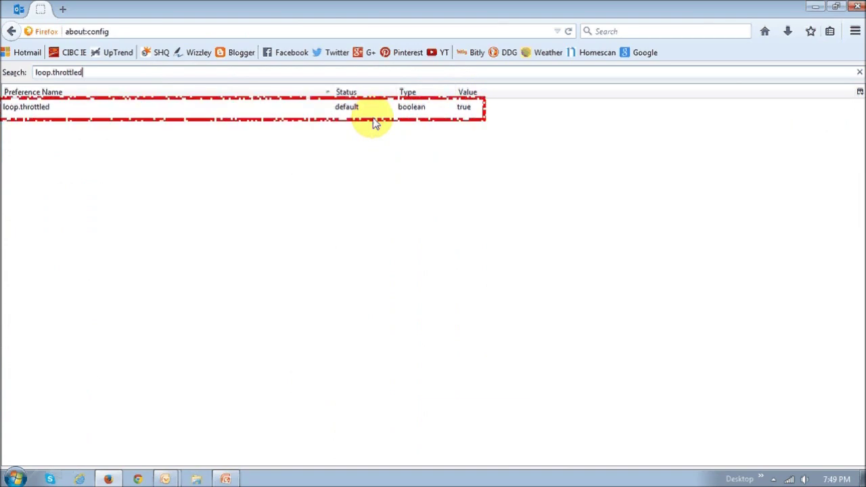
double_click(471, 119)
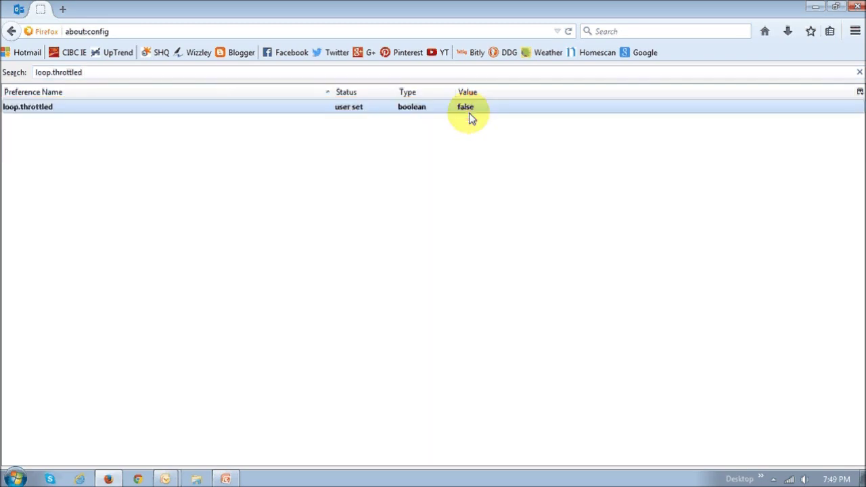